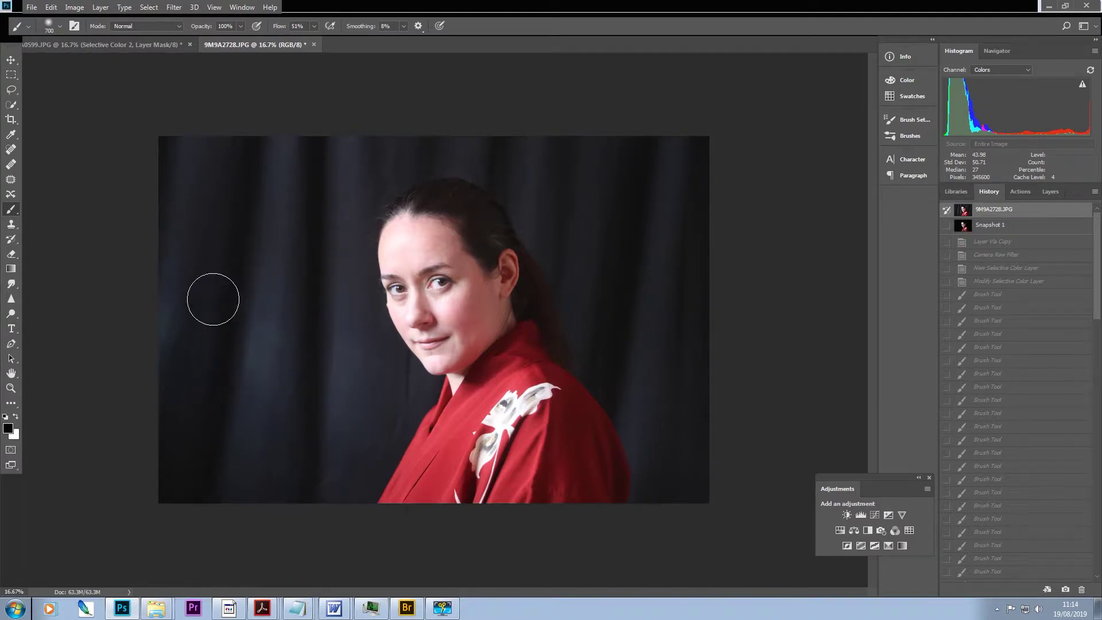
Step: Duplicate the photo into Layer 1 and lower its Camera Raw exposure to -0.60
left_click(1048, 191)
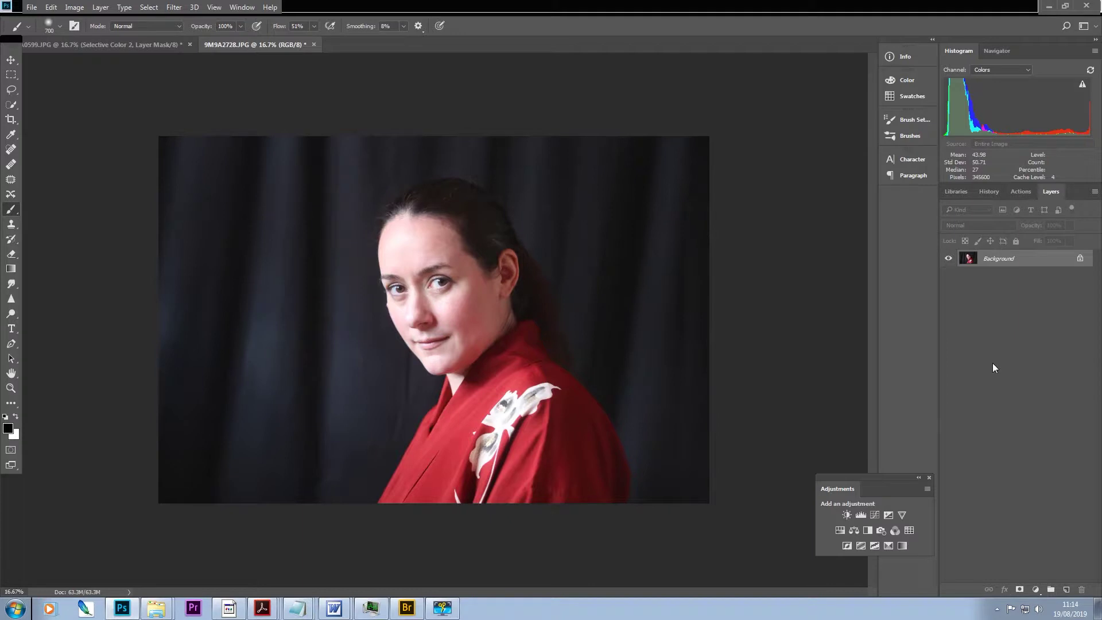
key("ctrl+j")
left_click(175, 8)
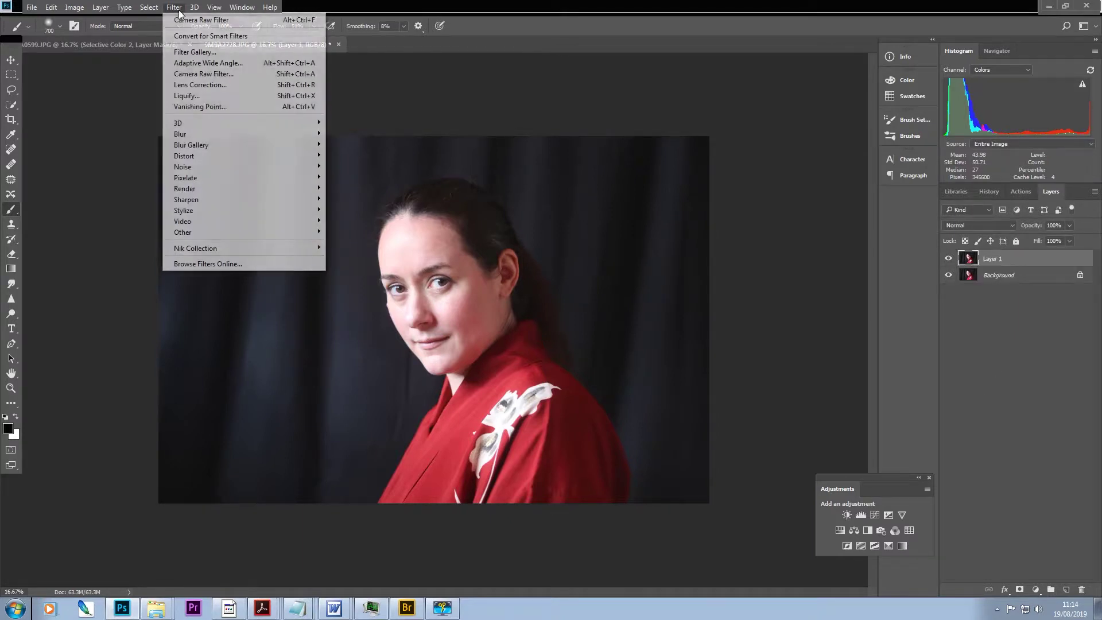
left_click(227, 74)
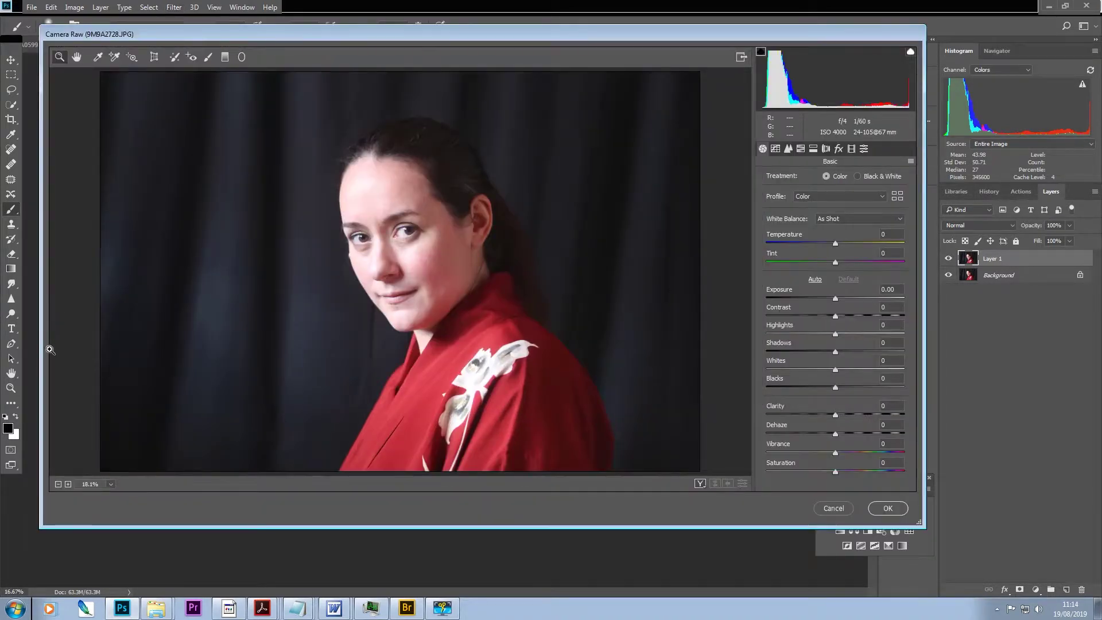
left_click(835, 299)
left_click_drag(835, 299, 827, 299)
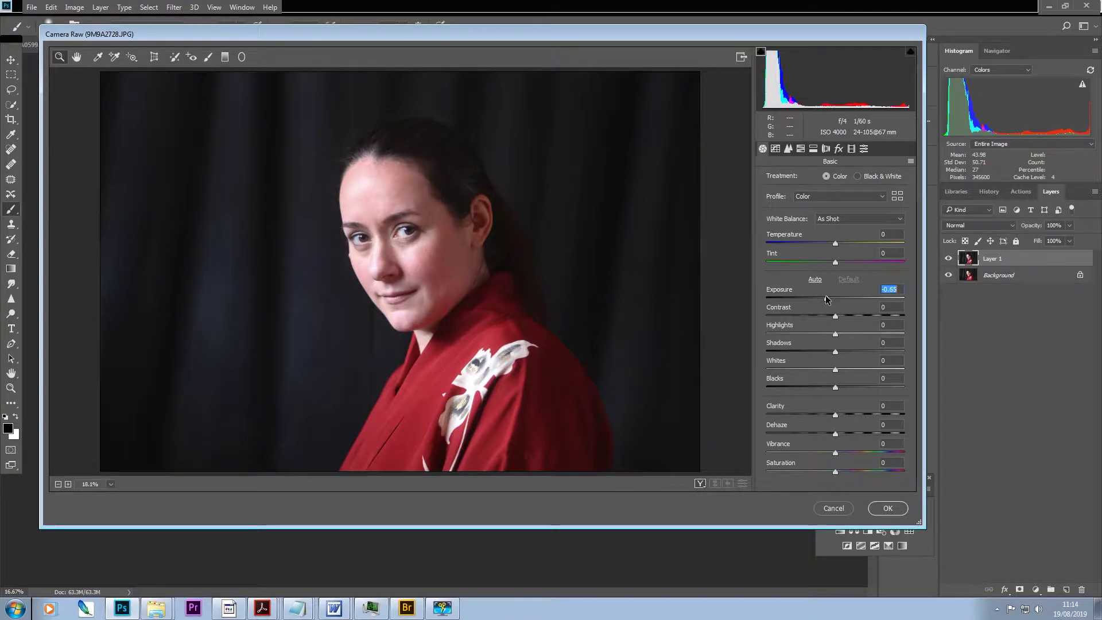
left_click_drag(827, 298, 826, 299)
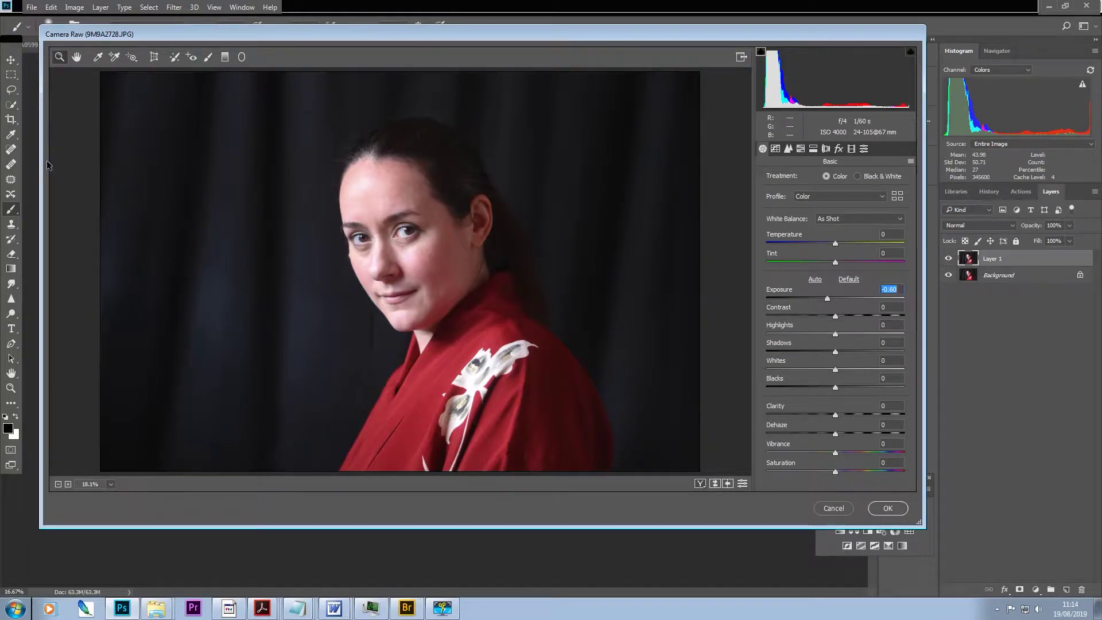
Step: Sample a neutral white spot for white balance (Temperature -2, Tint -13) and apply Camera Raw
left_click(99, 58)
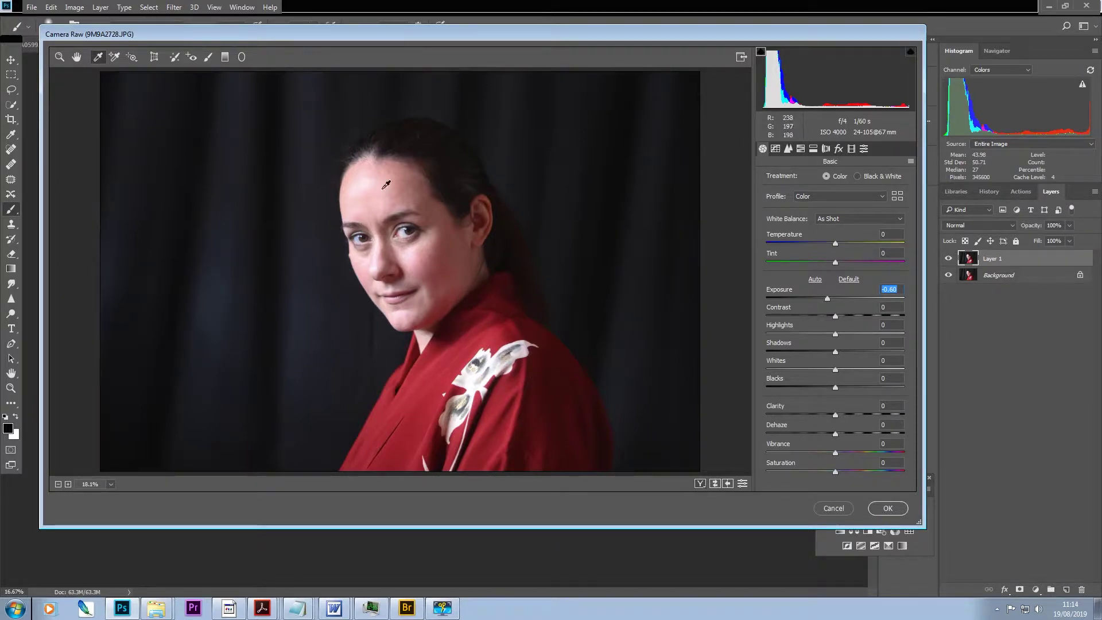
left_click(502, 368)
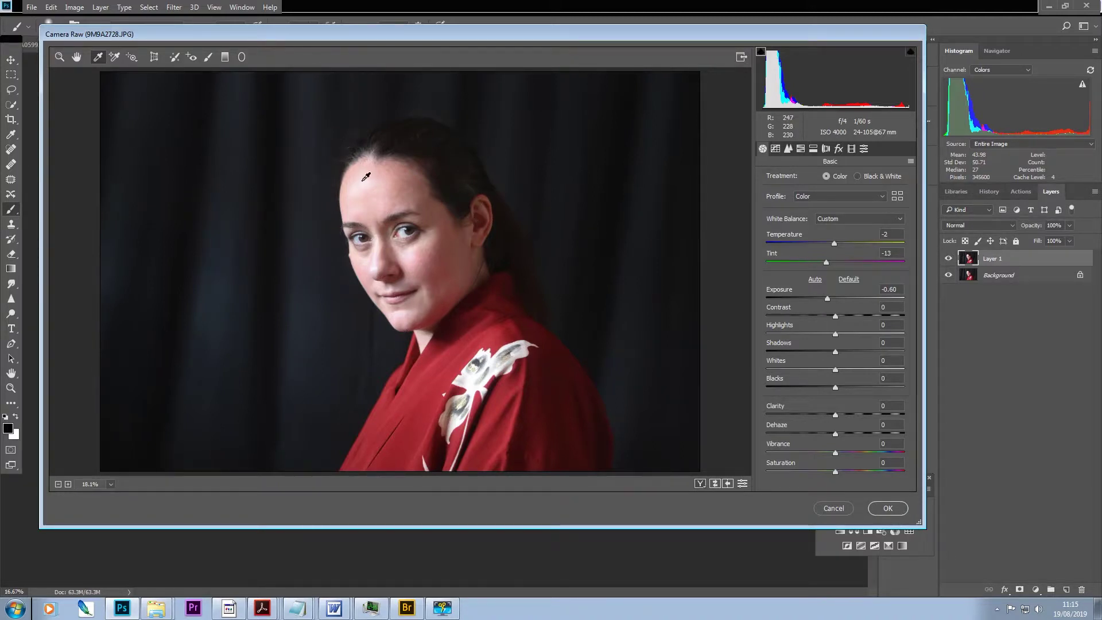
left_click(887, 509)
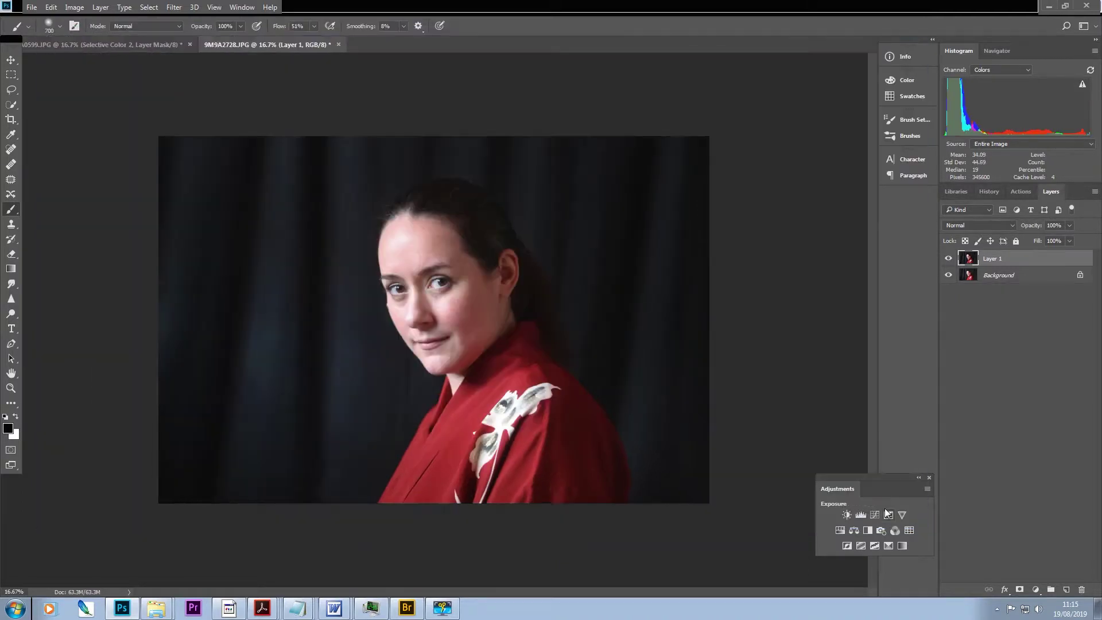
Step: Compare Layer 1 with the original, then add Selective Color with Neutrals Black at +15
left_click(949, 260)
left_click(949, 260)
left_click(888, 546)
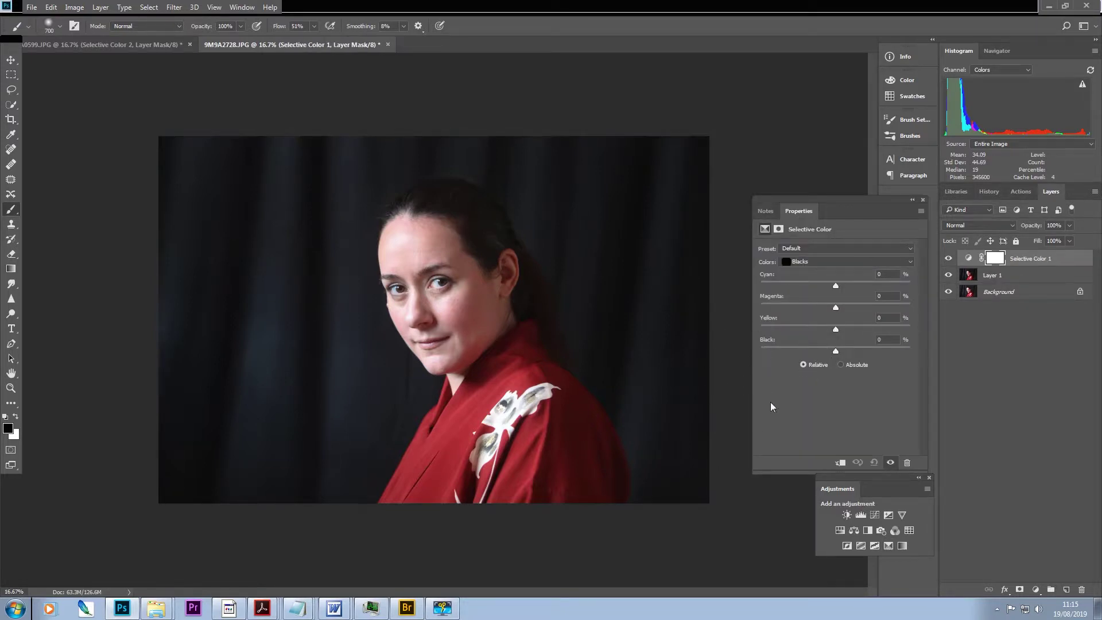
left_click(909, 262)
left_click(825, 337)
left_click_drag(835, 351, 837, 353)
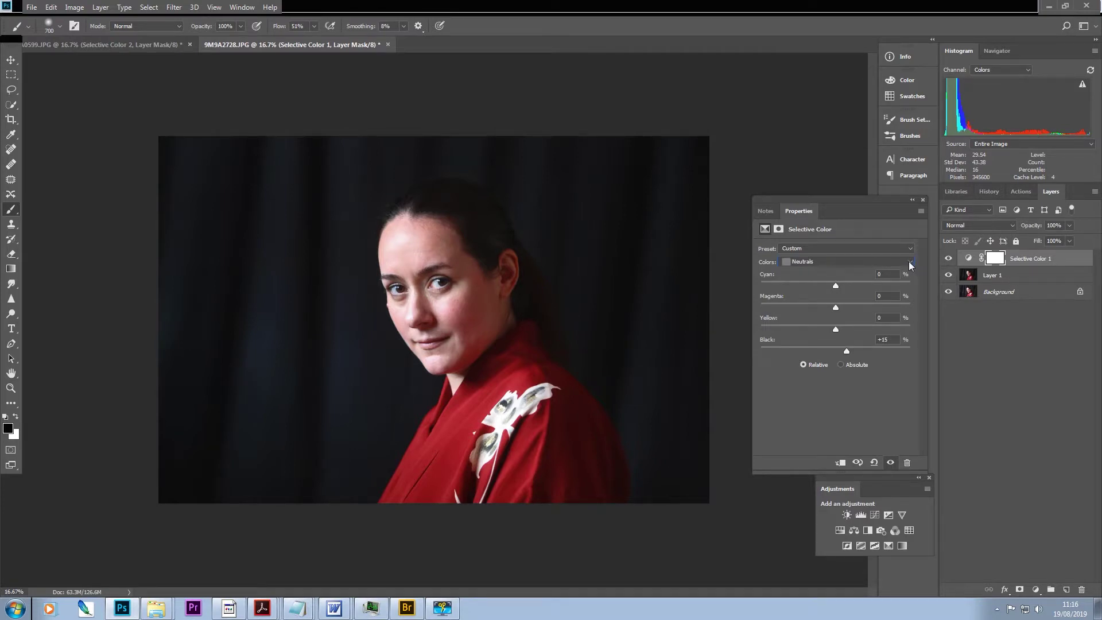
Step: Switch Selective Color to Blacks and raise Black to +35 to darken the curtain
left_click(909, 261)
left_click(848, 347)
left_click_drag(835, 353, 851, 353)
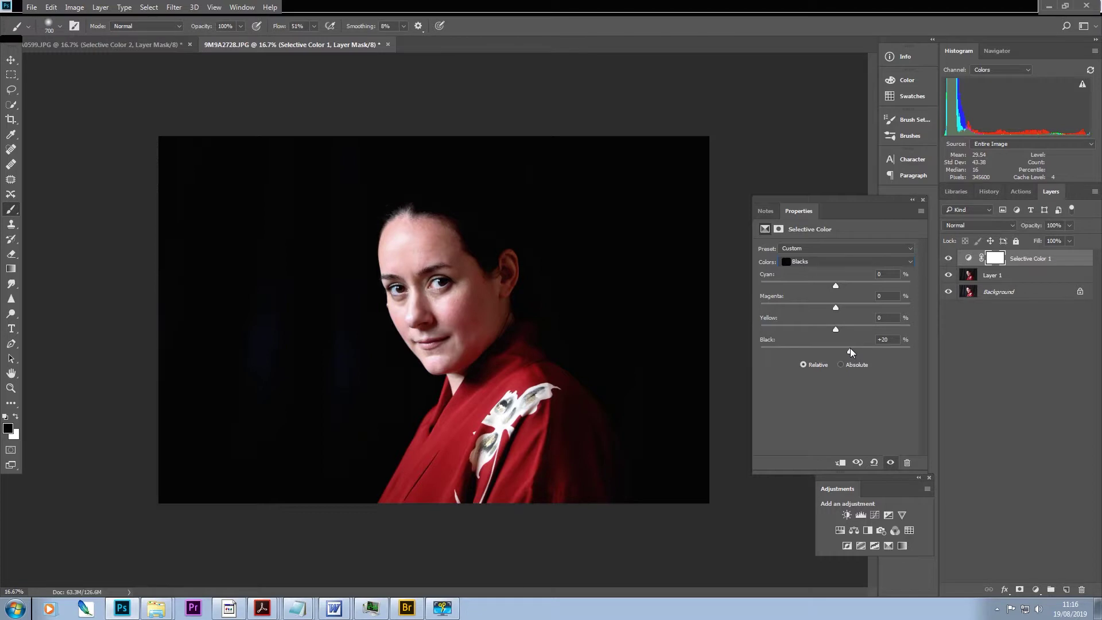
left_click_drag(852, 352, 853, 352)
left_click_drag(852, 353, 854, 352)
left_click_drag(859, 353, 861, 353)
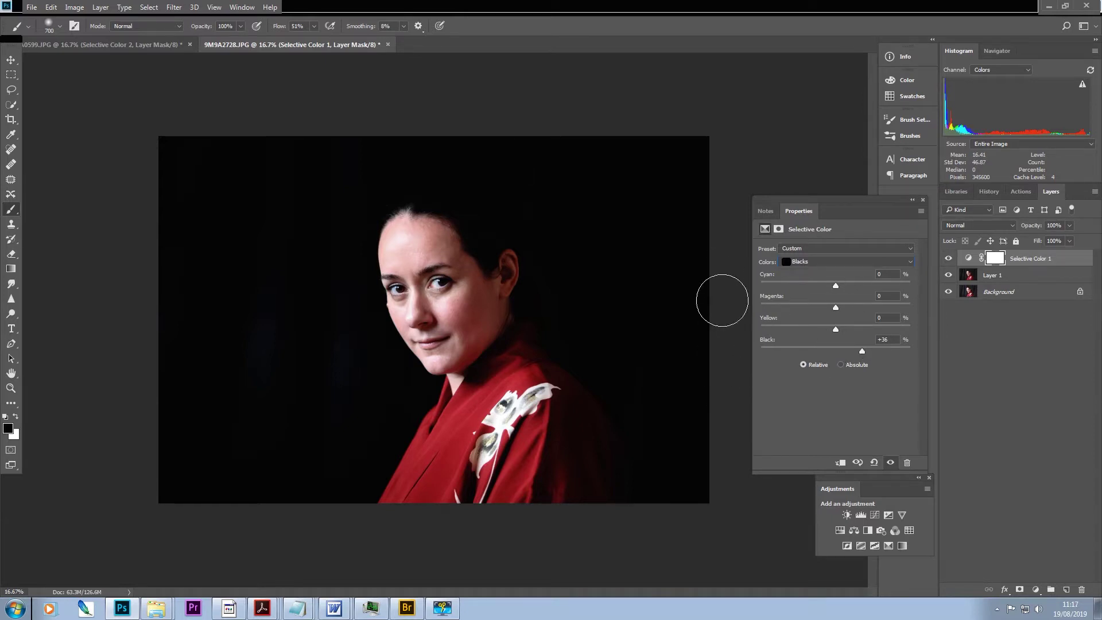
left_click(923, 200)
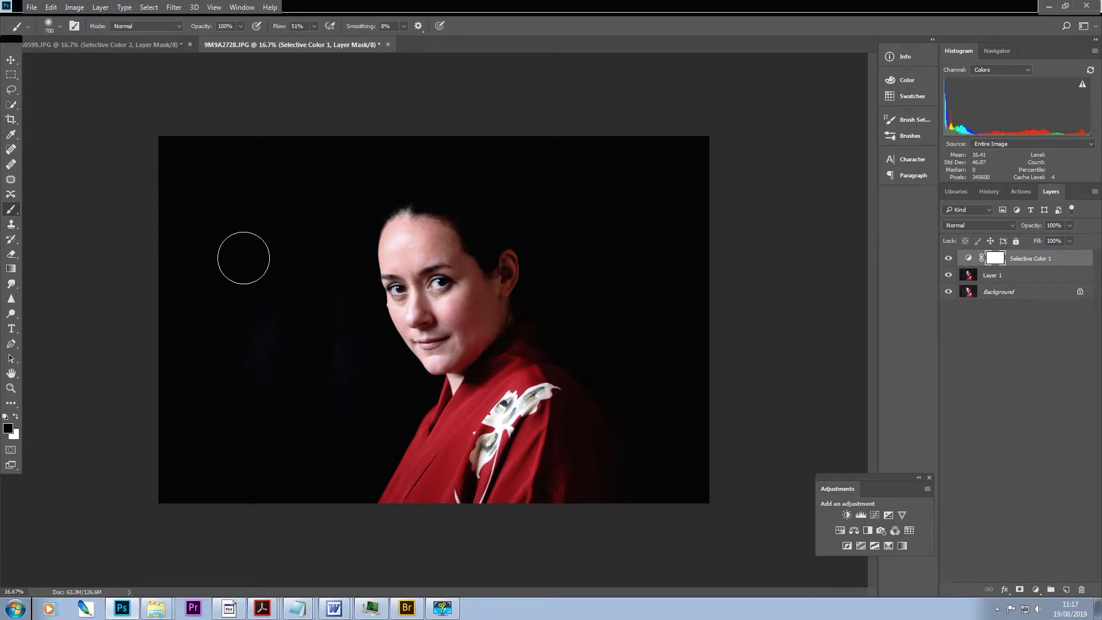
Step: Paint black at 85% opacity on the Selective Color 1 mask over the face and eyes
left_click(240, 25)
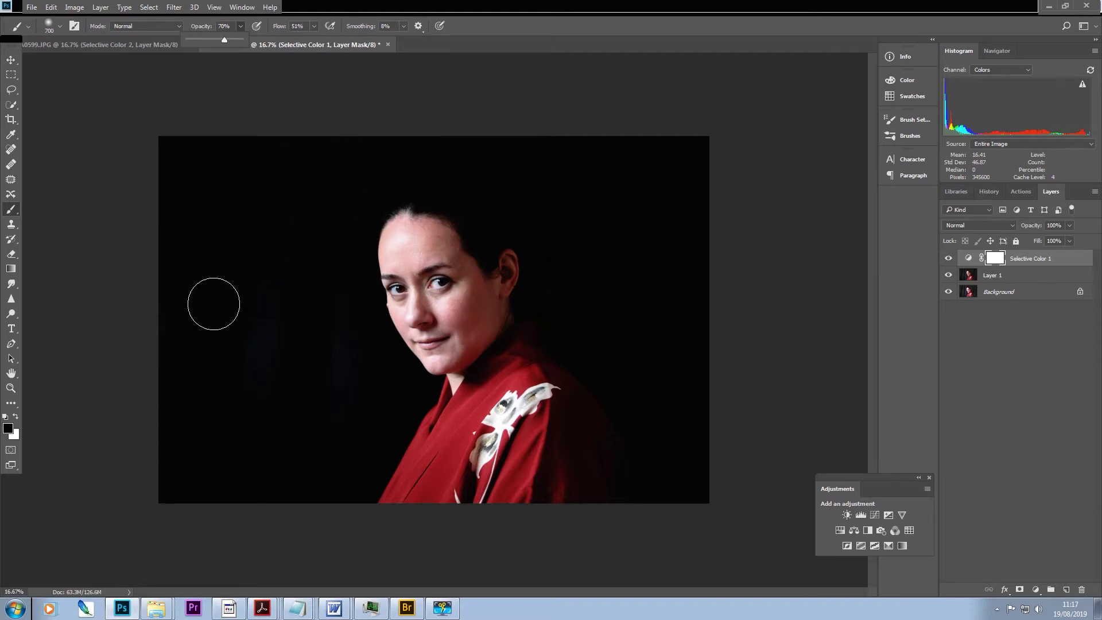
left_click(426, 252)
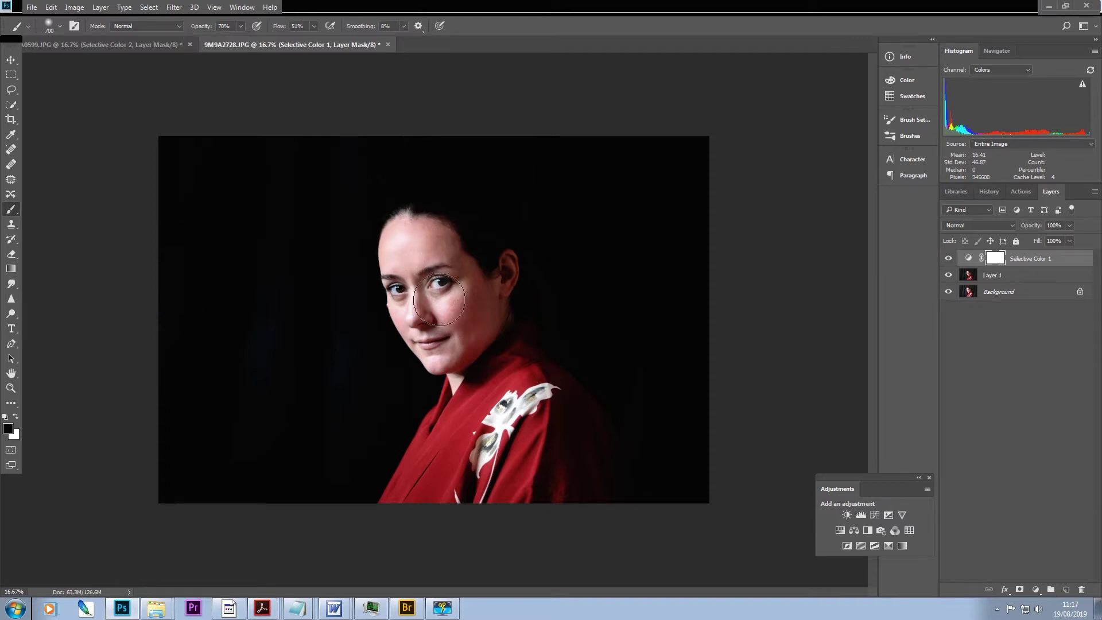
mouse_move(430, 269)
left_mouse_down()
mouse_move(419, 236)
mouse_move(433, 307)
mouse_move(421, 315)
mouse_move(436, 341)
mouse_move(456, 282)
mouse_move(493, 267)
mouse_move(475, 316)
mouse_move(436, 313)
mouse_move(423, 251)
mouse_move(420, 274)
mouse_move(409, 261)
mouse_move(414, 229)
mouse_move(443, 226)
mouse_move(474, 252)
mouse_move(408, 274)
mouse_move(408, 284)
mouse_move(458, 353)
mouse_move(480, 348)
mouse_move(489, 281)
mouse_move(475, 278)
mouse_move(459, 315)
mouse_move(433, 257)
mouse_move(487, 407)
mouse_move(503, 389)
mouse_move(485, 459)
mouse_move(491, 382)
mouse_move(418, 499)
mouse_move(493, 396)
mouse_move(546, 485)
mouse_move(568, 435)
mouse_move(566, 394)
mouse_move(525, 387)
mouse_move(563, 394)
mouse_move(580, 455)
mouse_move(580, 436)
mouse_move(590, 442)
mouse_move(544, 511)
mouse_move(576, 457)
mouse_move(543, 386)
left_mouse_up()
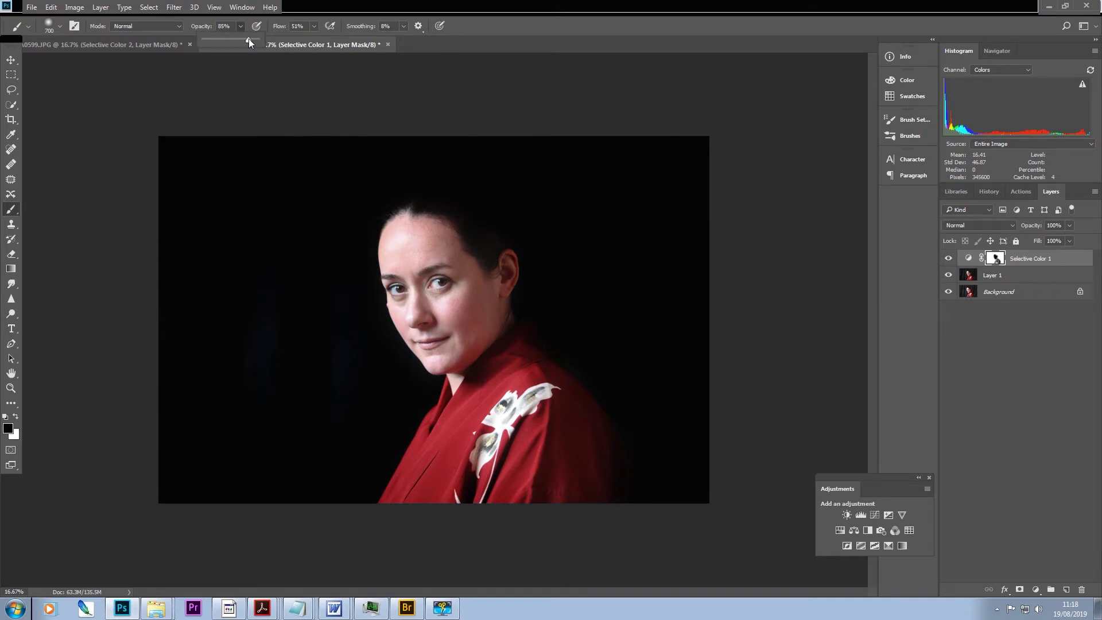
left_click(420, 258)
mouse_move(422, 292)
left_mouse_down()
mouse_move(408, 259)
mouse_move(443, 288)
mouse_move(414, 295)
mouse_move(422, 294)
mouse_move(416, 273)
mouse_move(442, 290)
mouse_move(495, 271)
mouse_move(474, 231)
mouse_move(430, 222)
mouse_move(474, 241)
mouse_move(484, 277)
mouse_move(469, 330)
mouse_move(448, 345)
mouse_move(448, 335)
mouse_move(495, 401)
mouse_move(528, 403)
mouse_move(515, 375)
mouse_move(482, 397)
mouse_move(447, 472)
mouse_move(478, 488)
left_mouse_up()
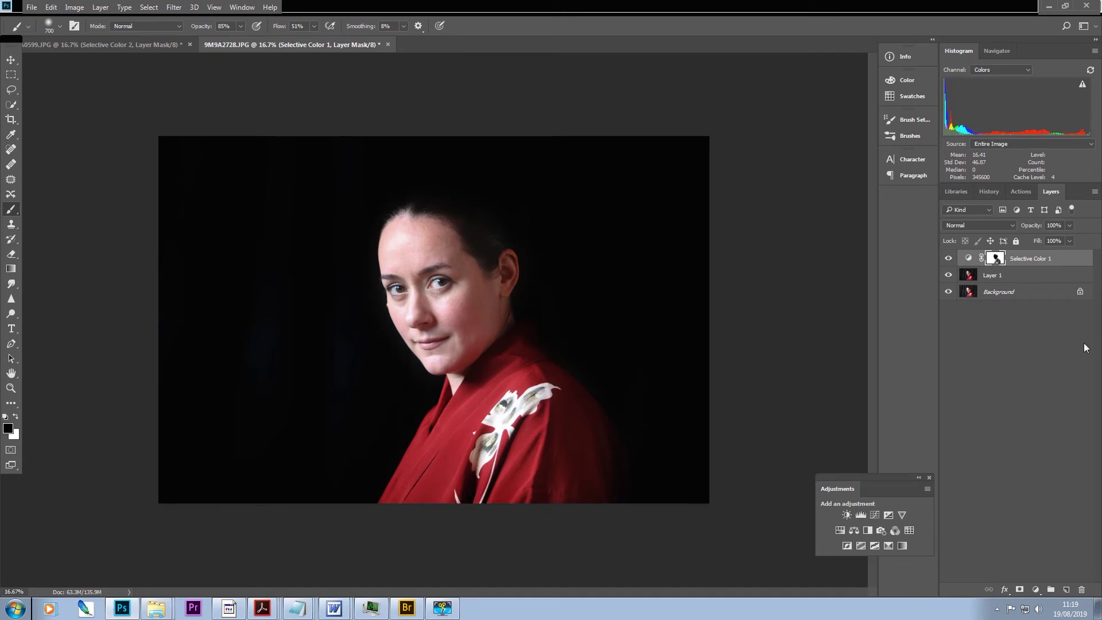
left_click(949, 260)
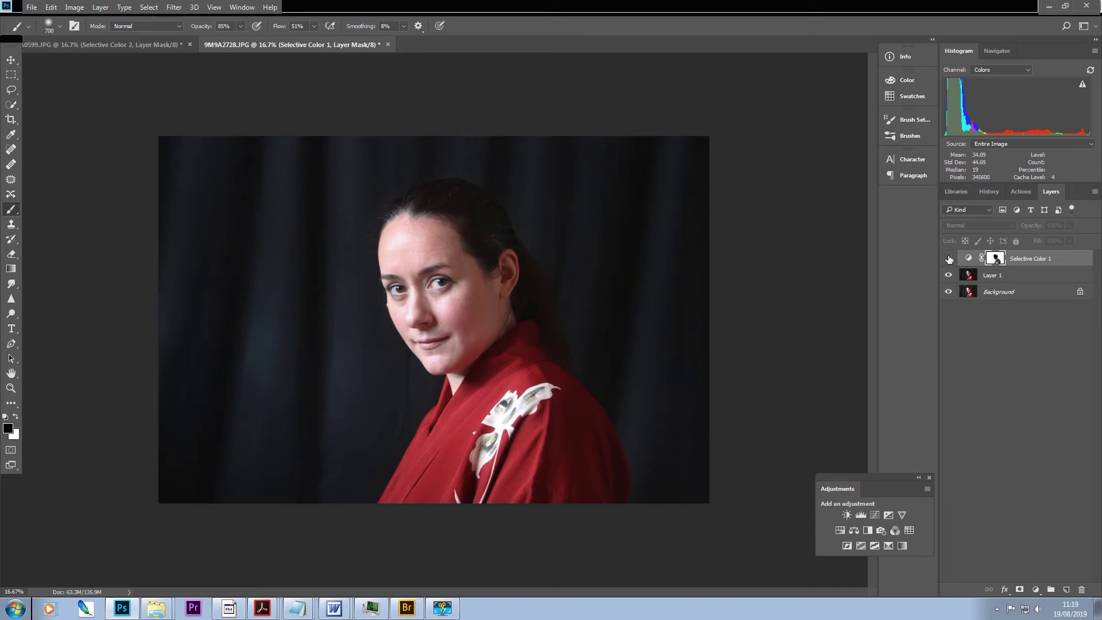
left_click(949, 258)
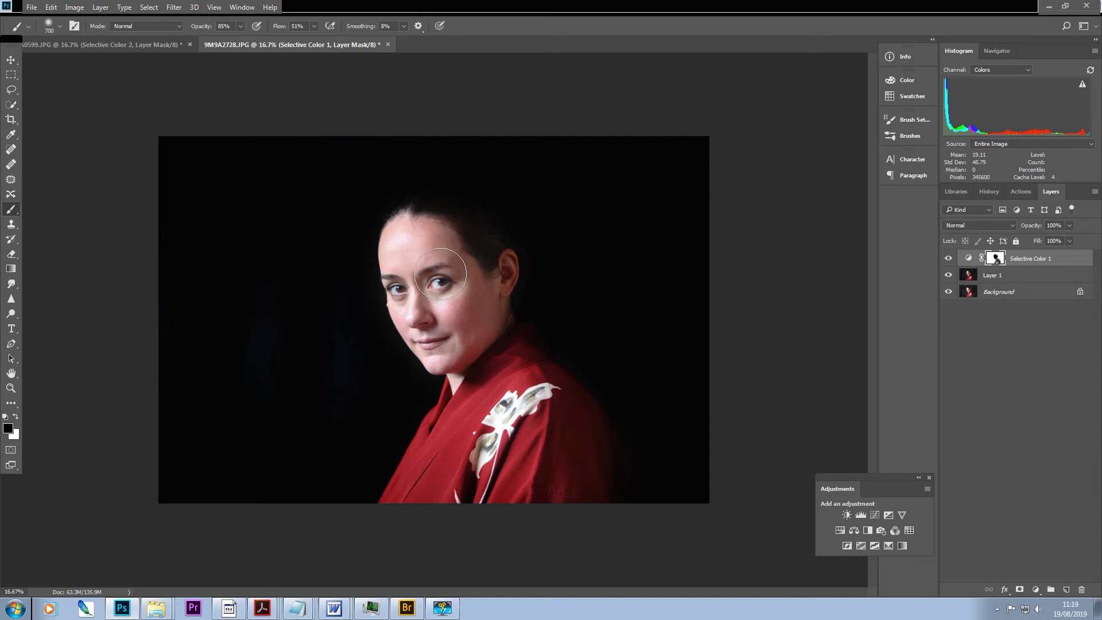
left_click(949, 260)
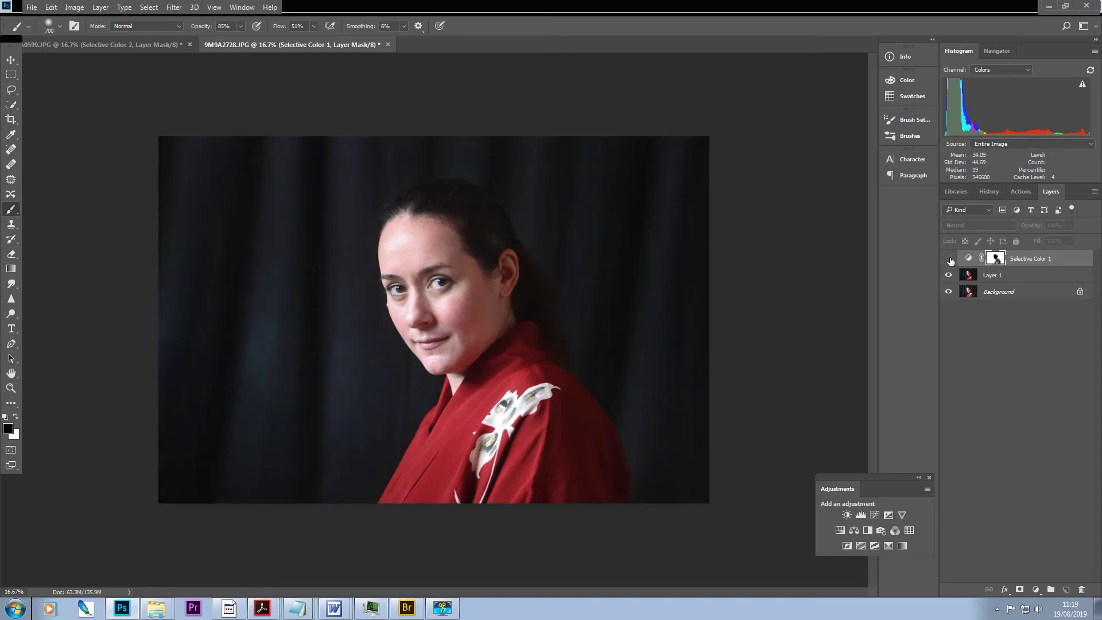
left_click(949, 259)
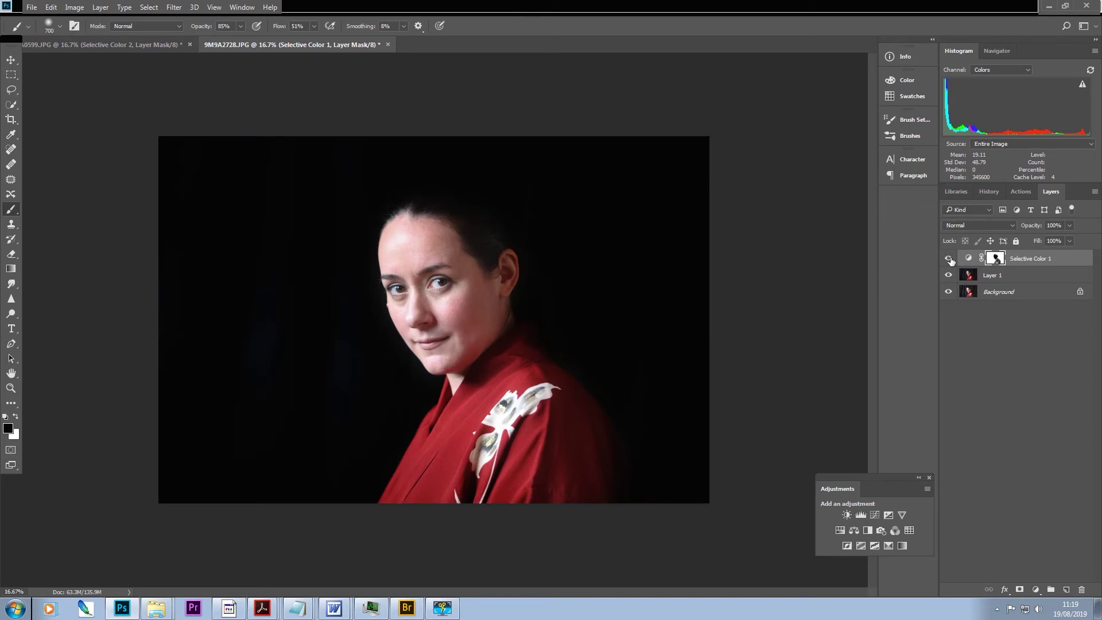
left_click(949, 260)
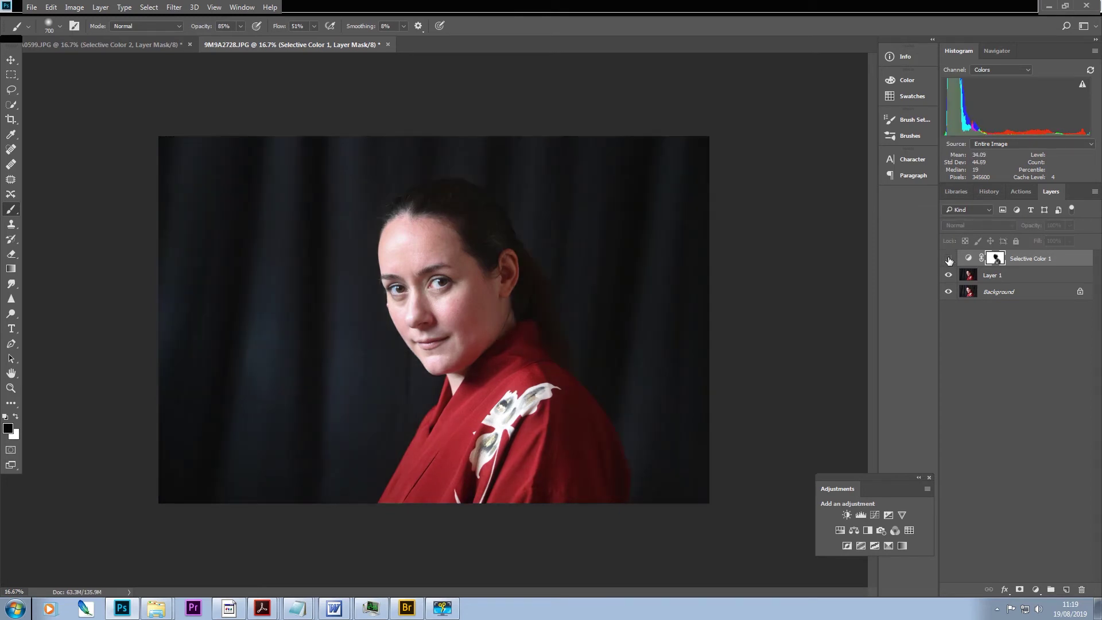
left_click(949, 260)
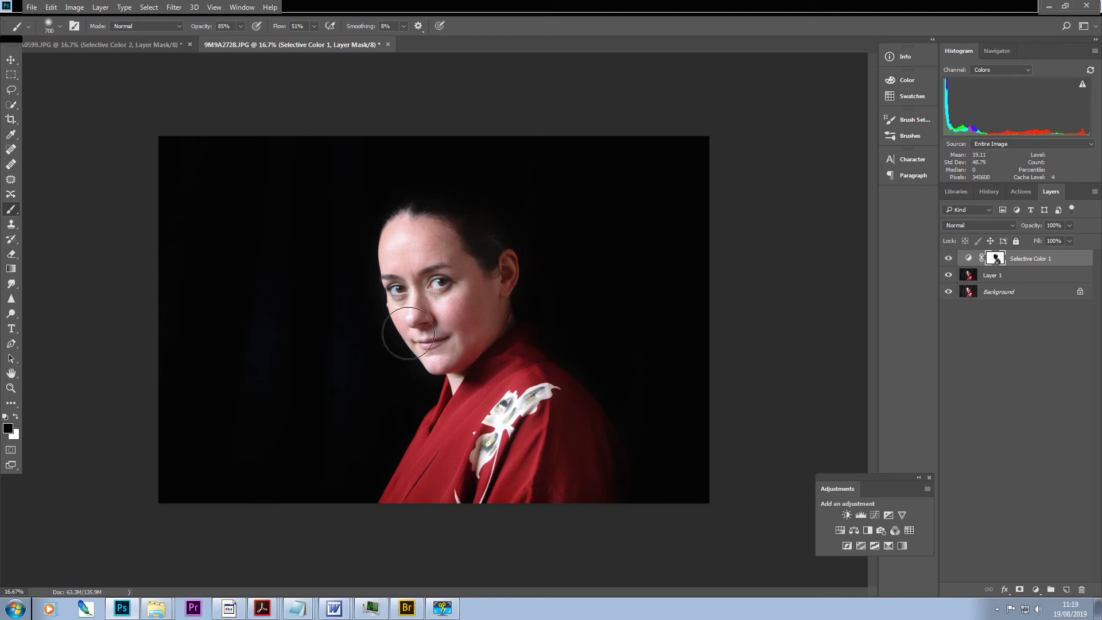
left_click(948, 259)
left_click(948, 259)
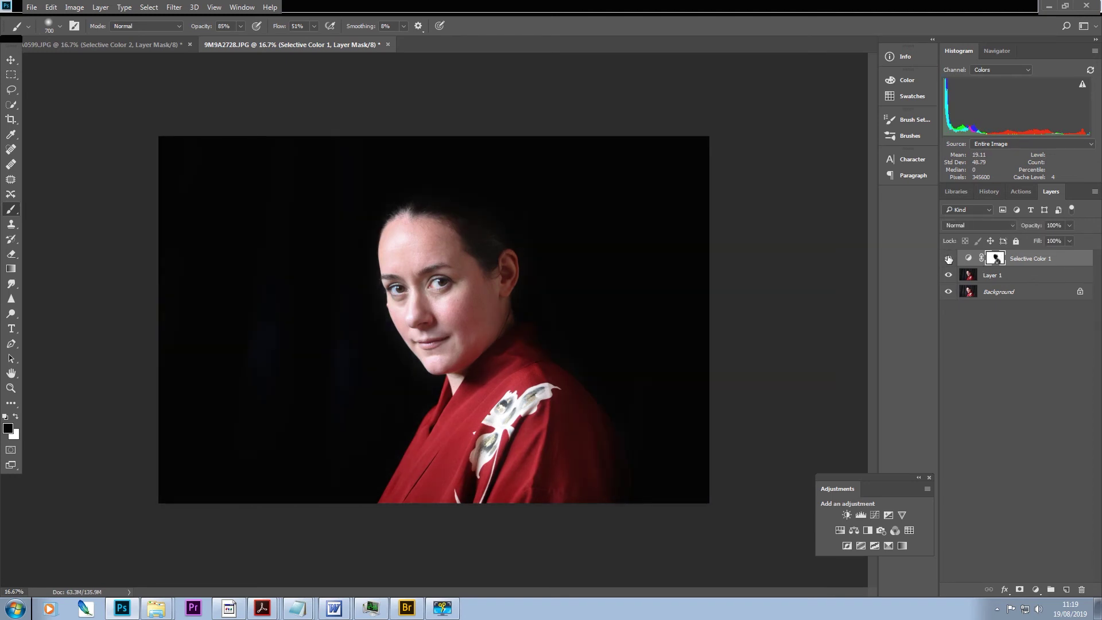